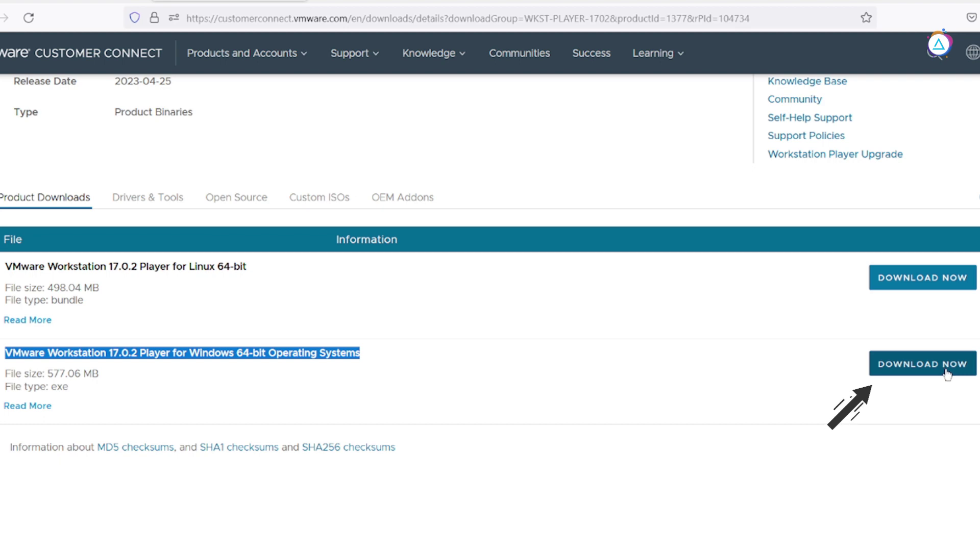
Download VMware Workstation 17.0.2 Player for Windows 64-bit and save the installer in the Downloads folder
click(946, 373)
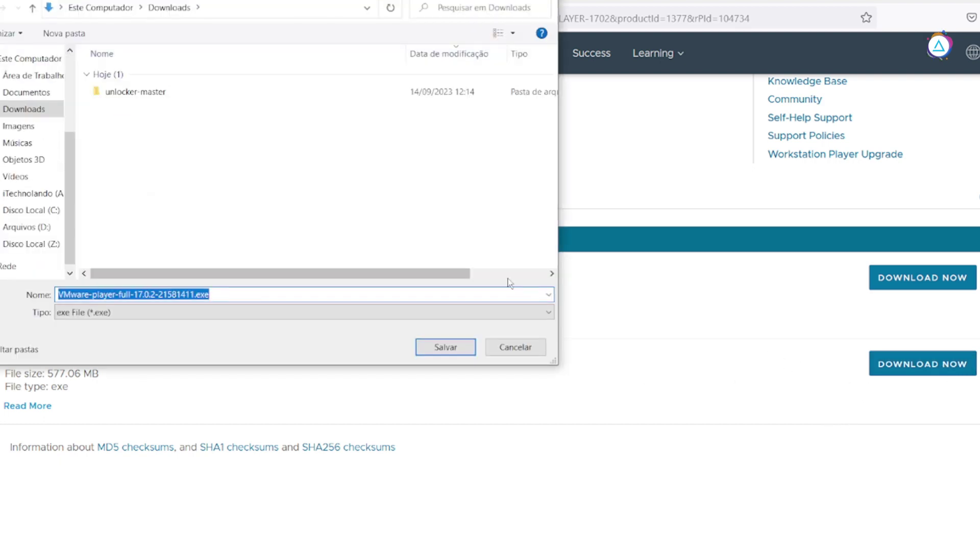
click(465, 346)
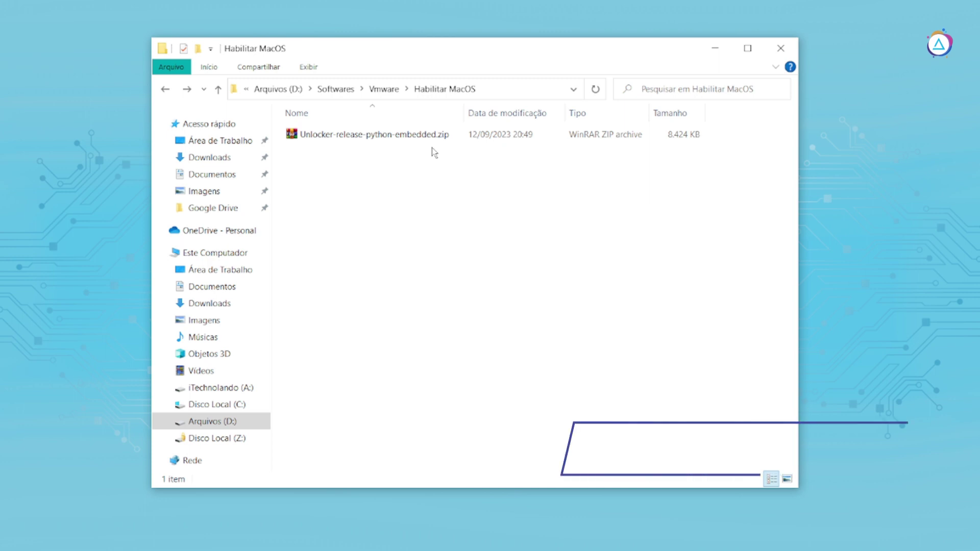
Extract Unlocker-release-python-embedded.zip from the Habilitar MacOS folder into its own subfolder
click(430, 136)
right_click(424, 118)
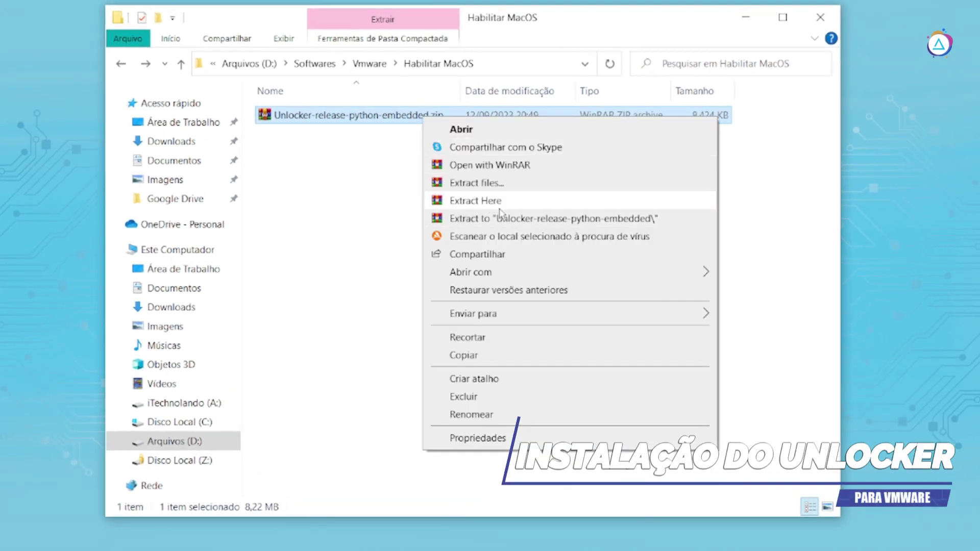
click(515, 222)
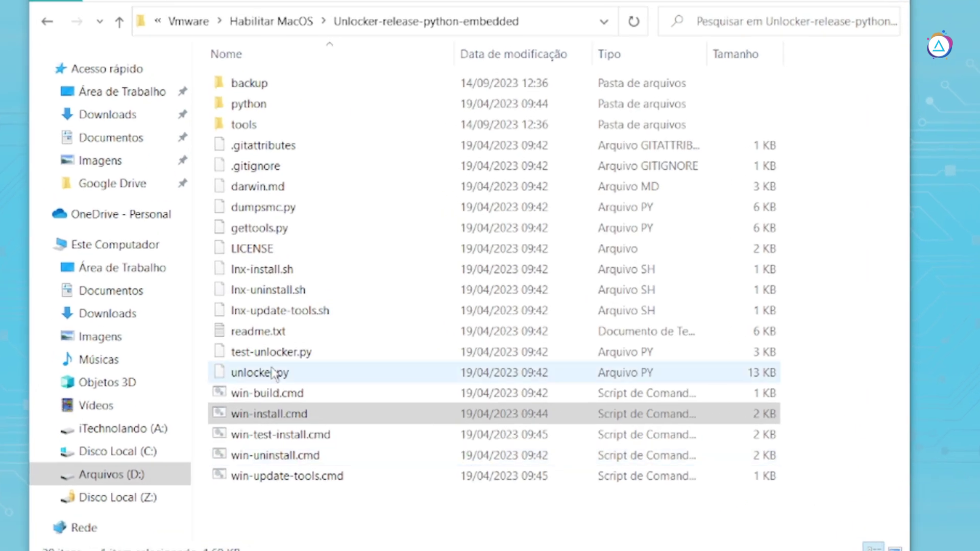
Run win-install.cmd from the extracted Unlocker folder as administrator and close the folder window
right_click(293, 414)
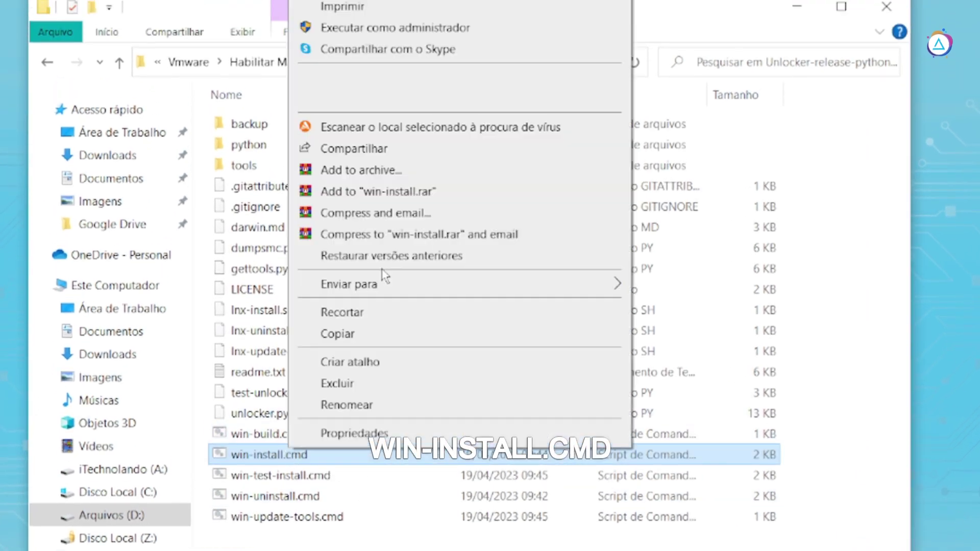
click(507, 33)
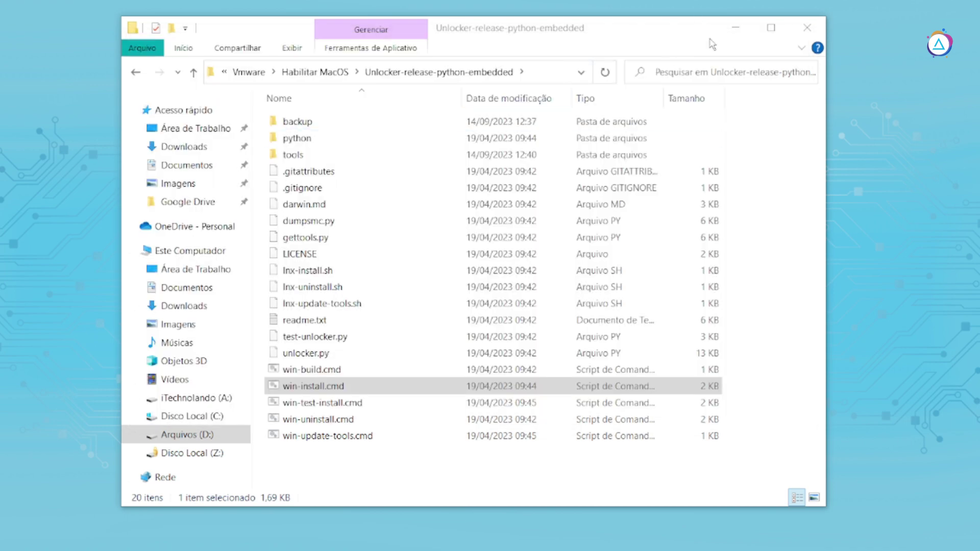
click(814, 29)
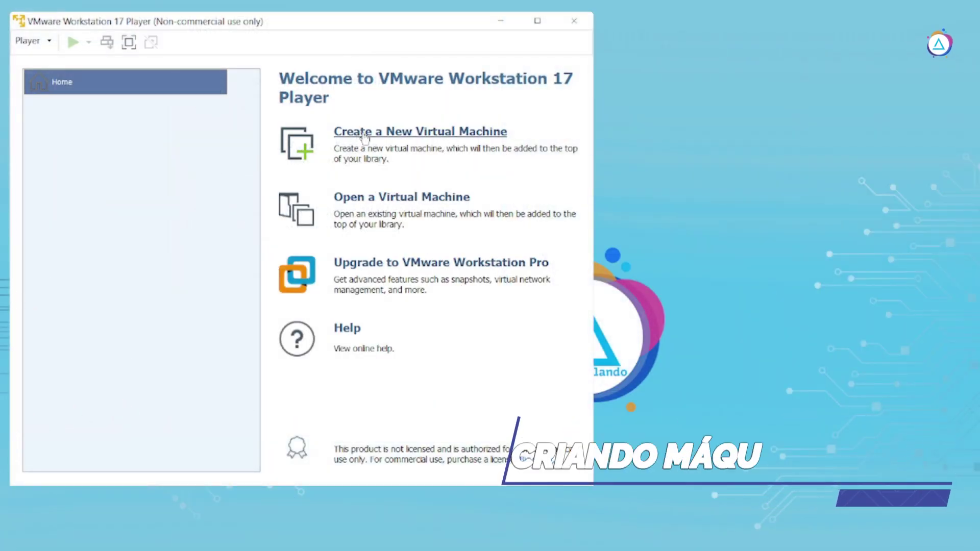
Start a new virtual machine in VMware Workstation 17 Player using macOS Big Sur 11.0.1 (20B29).iso as the installer image
click(456, 134)
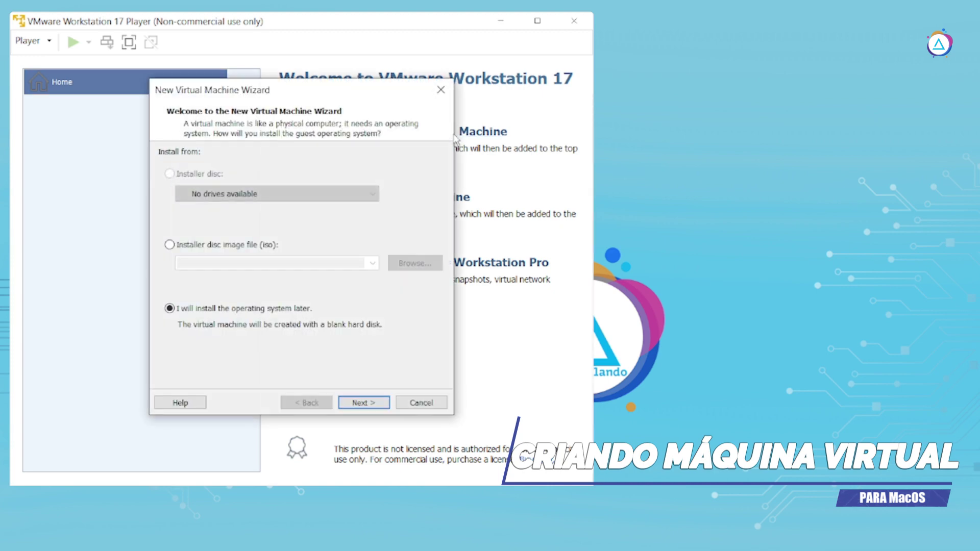
click(230, 245)
click(431, 263)
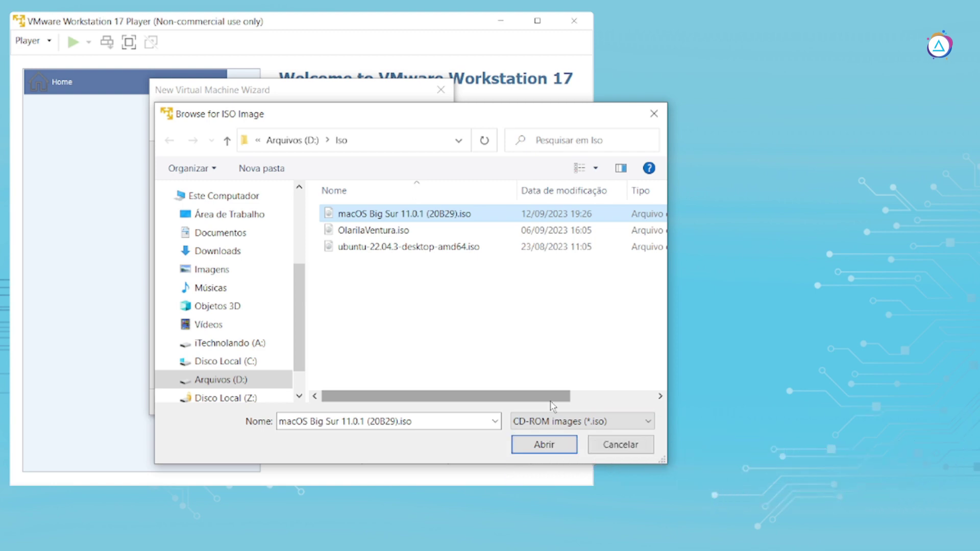
click(562, 447)
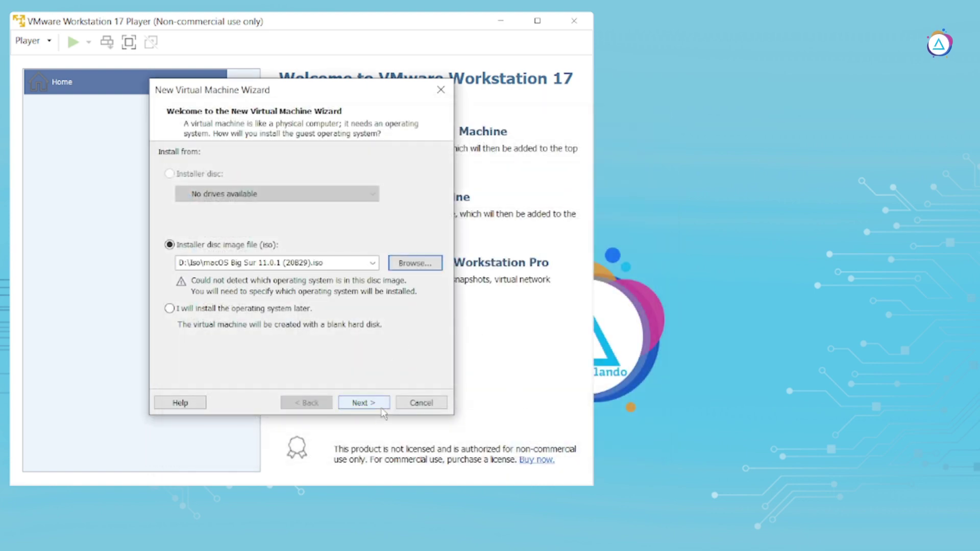
click(363, 403)
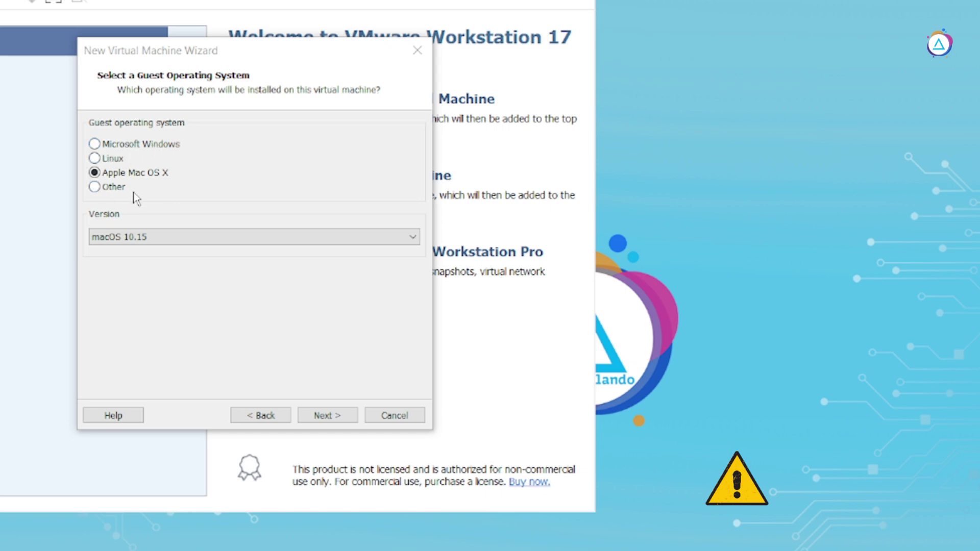
Choose Apple Mac OS X, version macOS 10.15, as the guest operating system
click(161, 265)
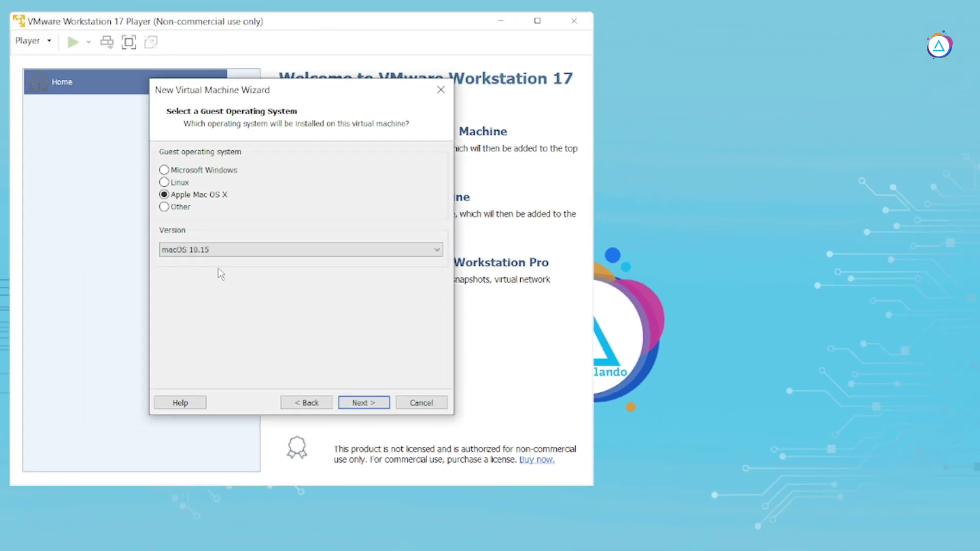
click(380, 403)
Name the virtual machine macOS and set its location to the D:\Máquina Virtual folder
click(237, 175)
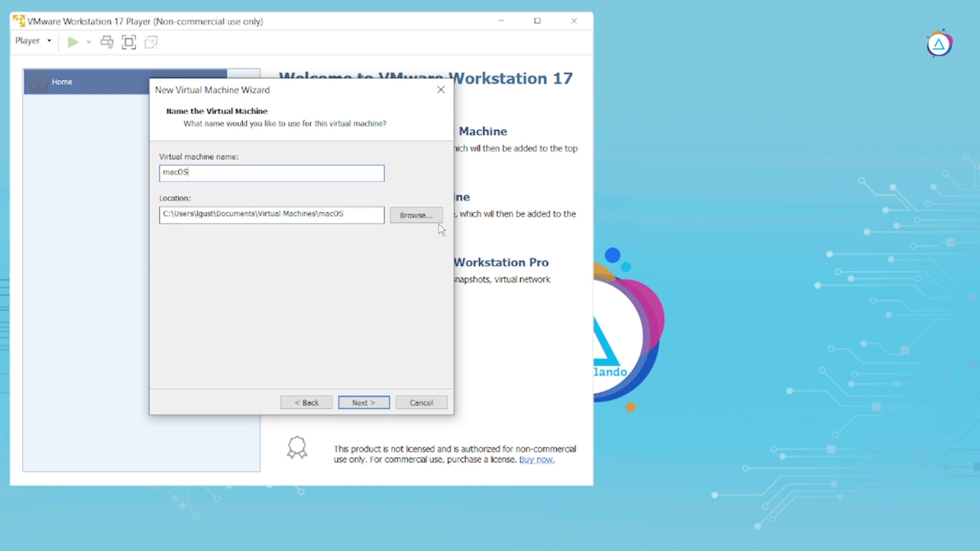
click(416, 215)
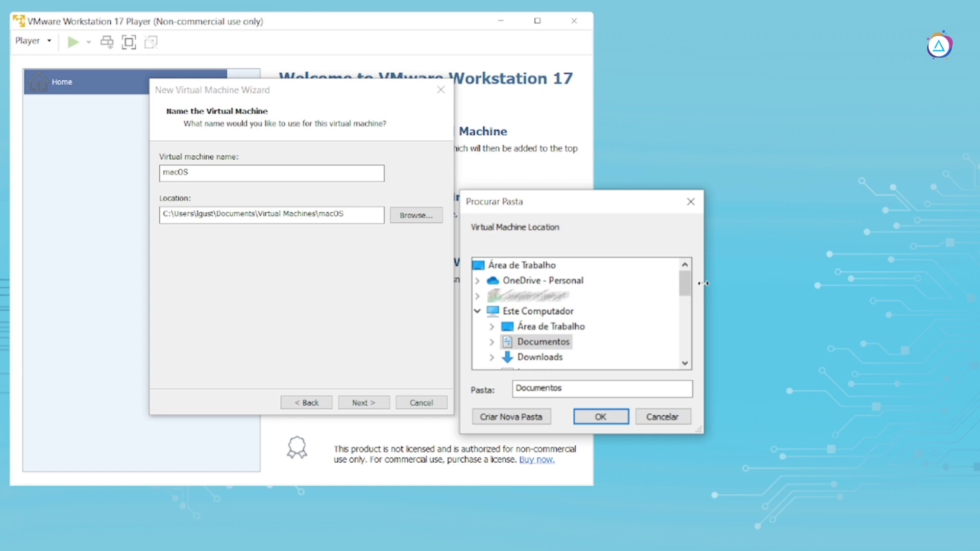
drag(685, 290, 686, 329)
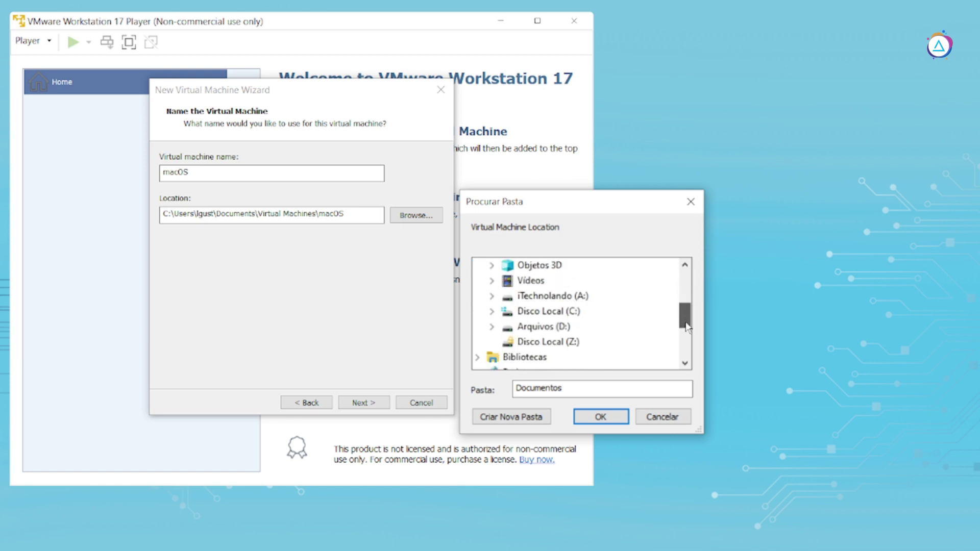
click(492, 327)
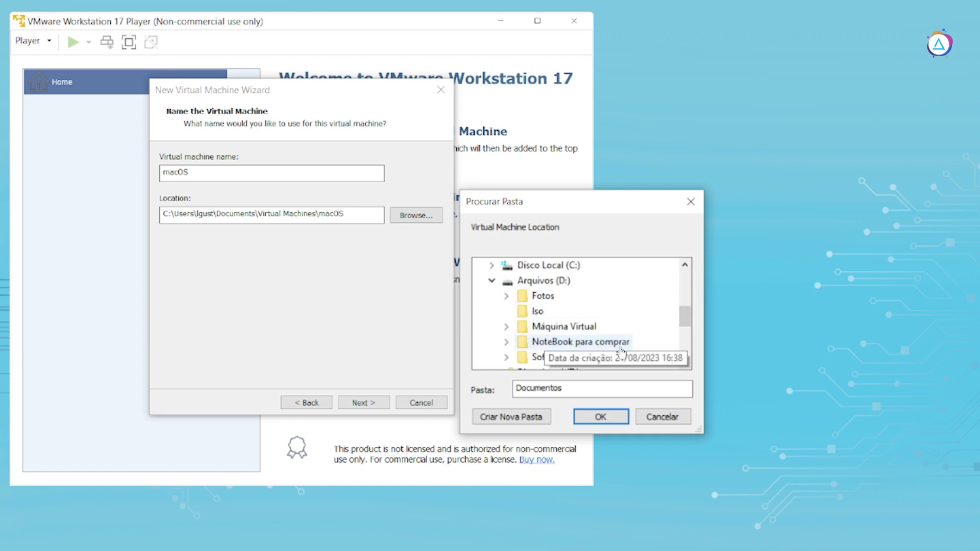
double_click(564, 326)
click(592, 418)
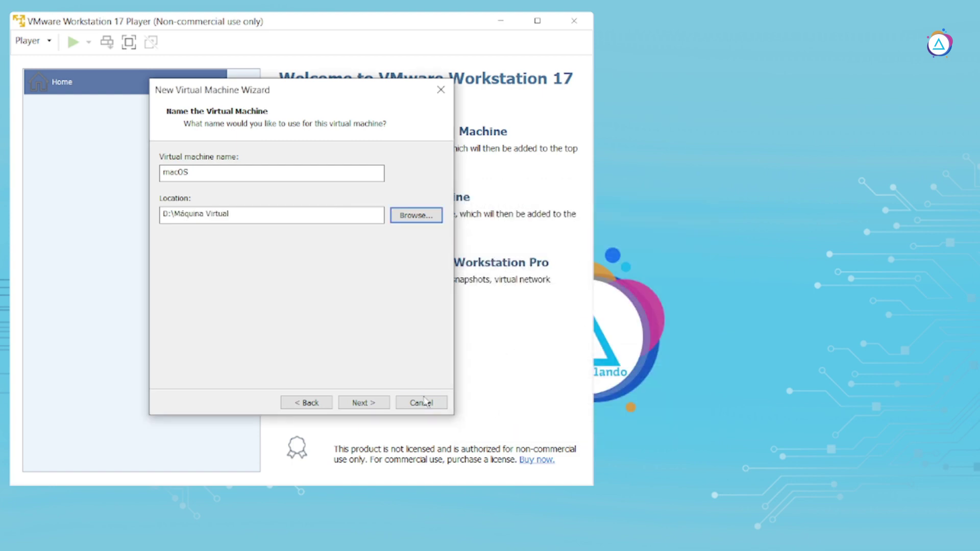
click(375, 403)
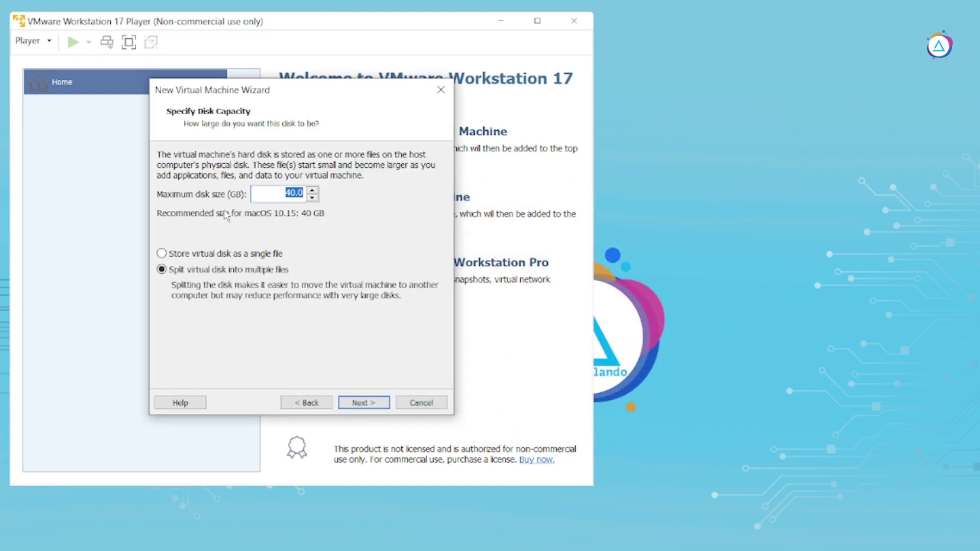
Set the maximum disk size to 42 GB, split into multiple files
click(281, 199)
double_click(289, 195)
text(42)
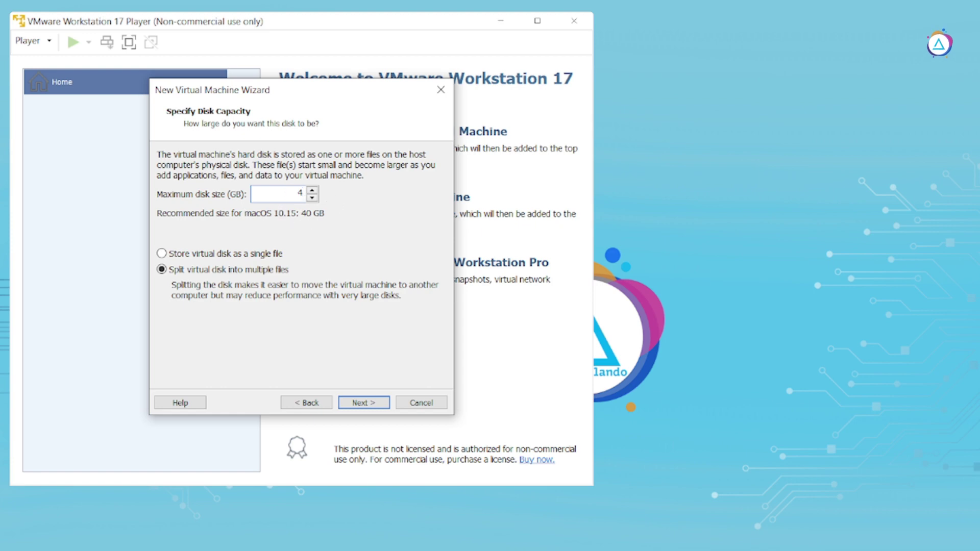
click(378, 402)
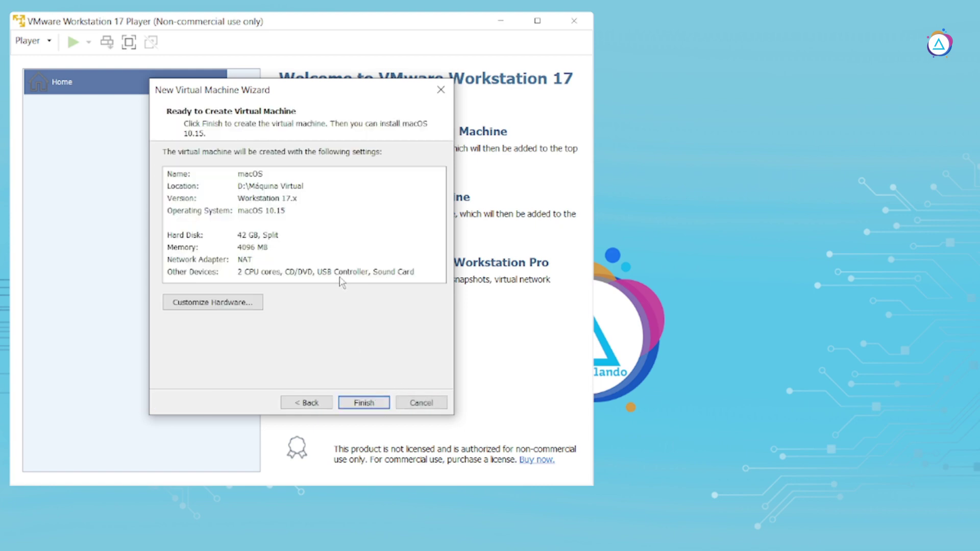
Customize the hardware by allocating 6304 MB of memory, and review the processor settings
click(258, 311)
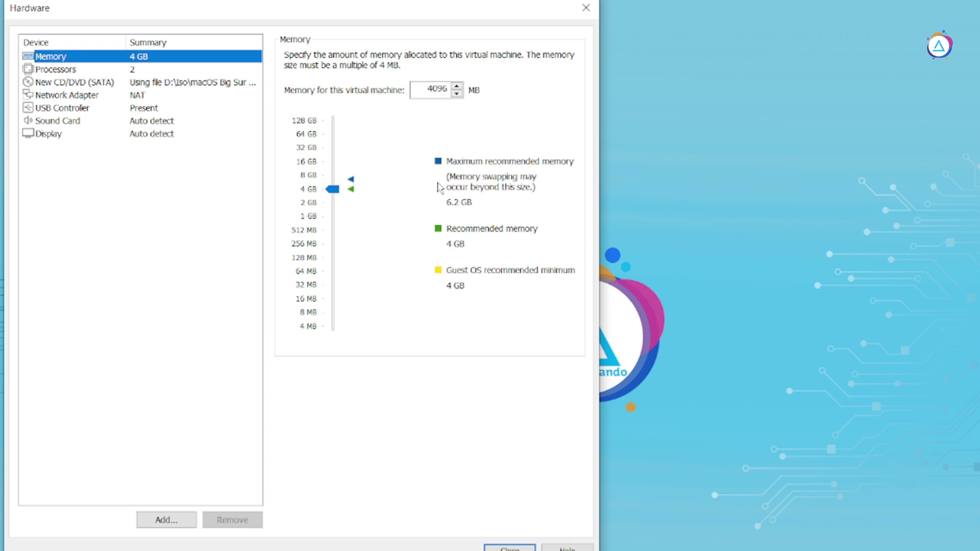
click(352, 181)
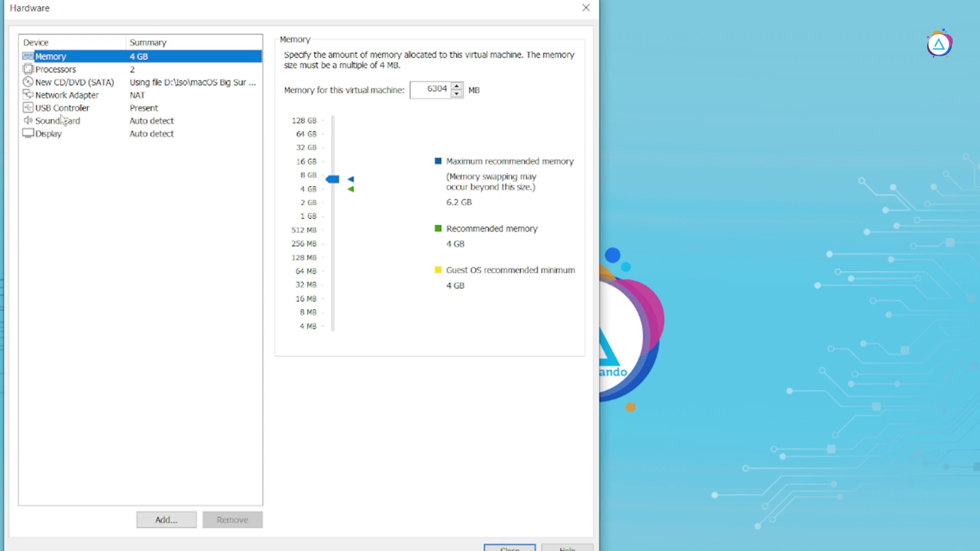
click(68, 71)
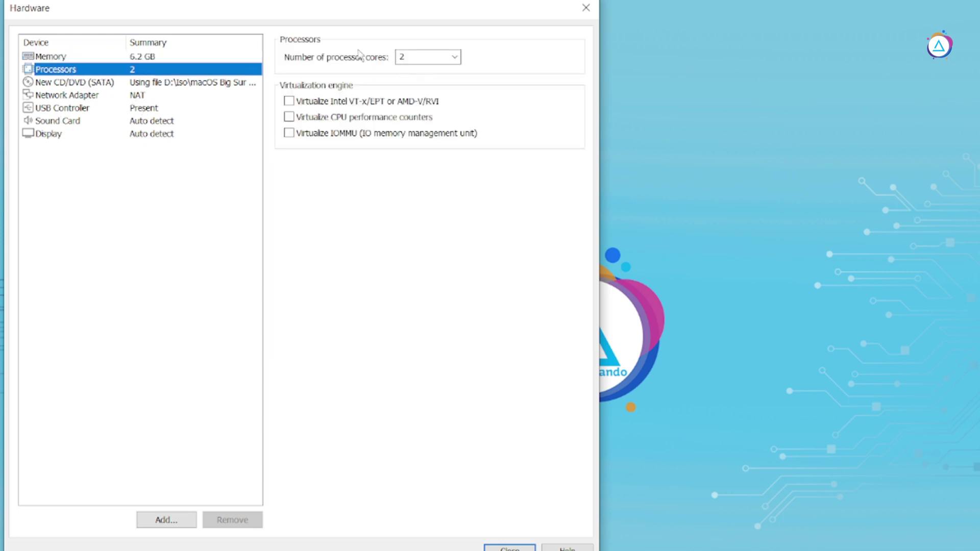
Specify a maximum monitor resolution of 3840 x 2160 for the display and finish creating the virtual machine
click(164, 136)
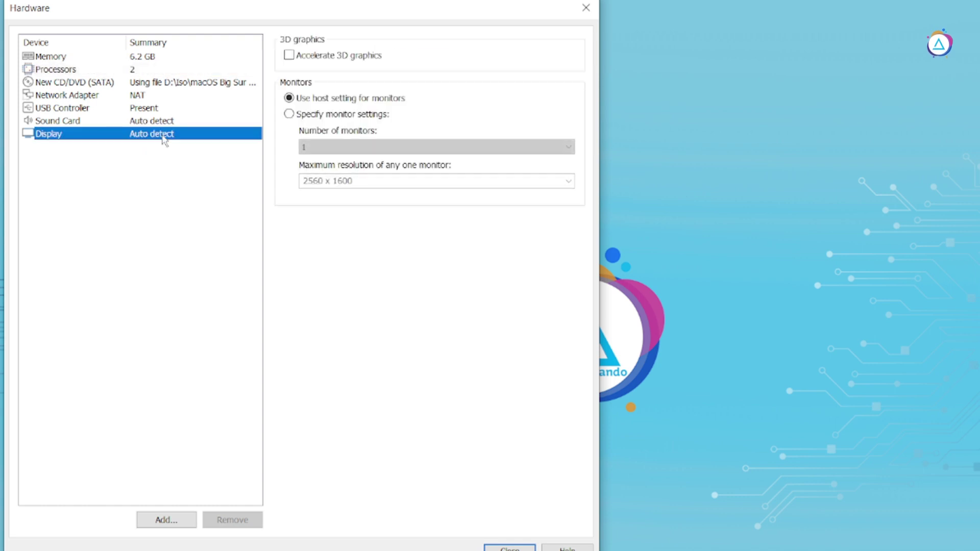
click(298, 116)
click(568, 183)
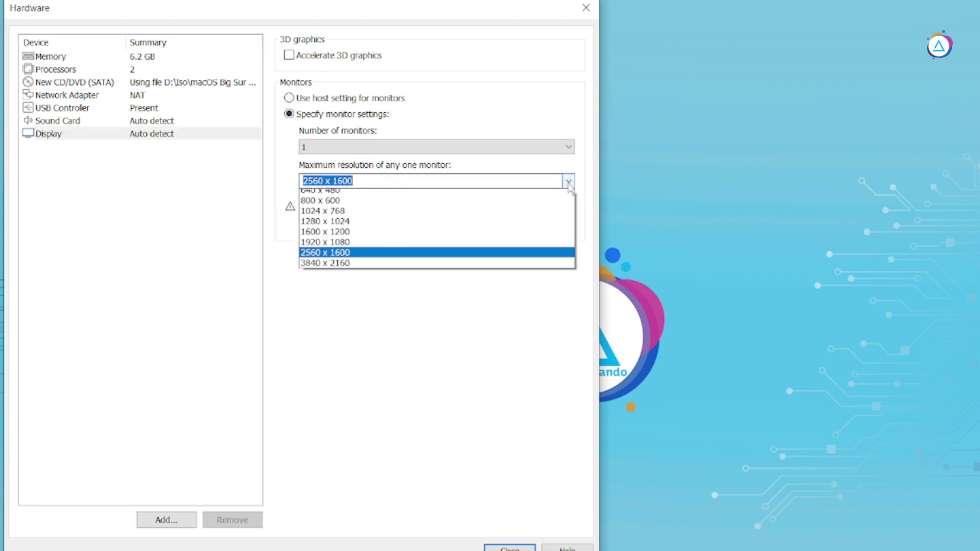
click(361, 268)
click(526, 528)
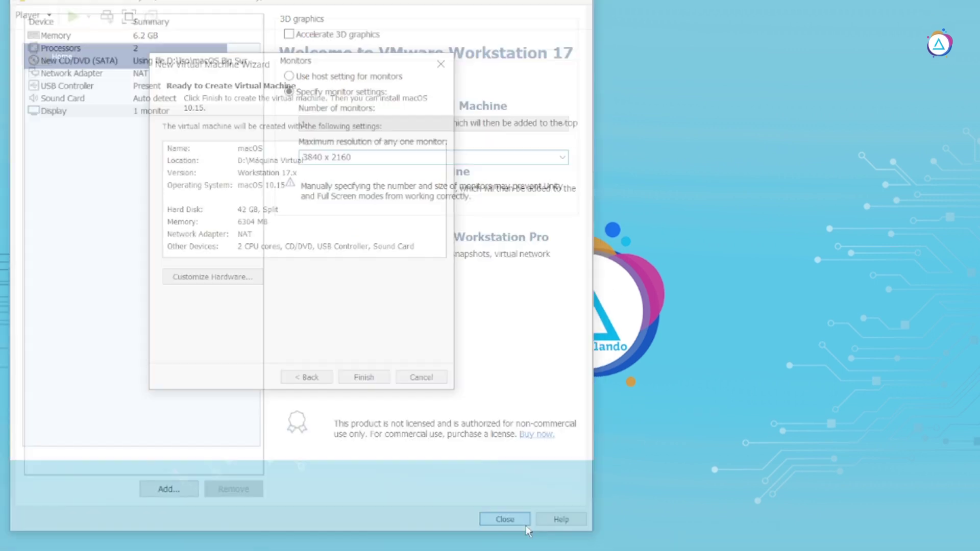
click(379, 406)
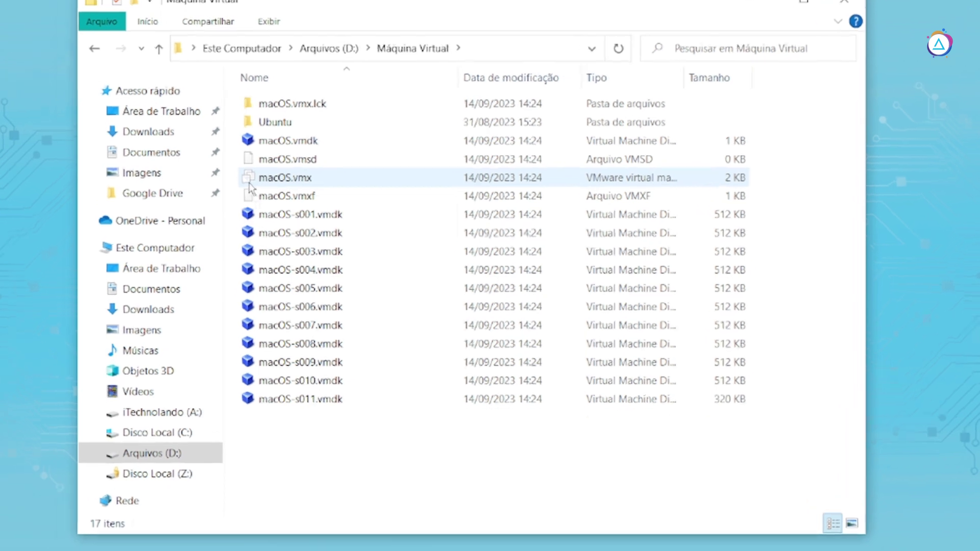
Open the macOS.vmx configuration file from the Máquina Virtual folder in Notepad
mouse_move(276, 197)
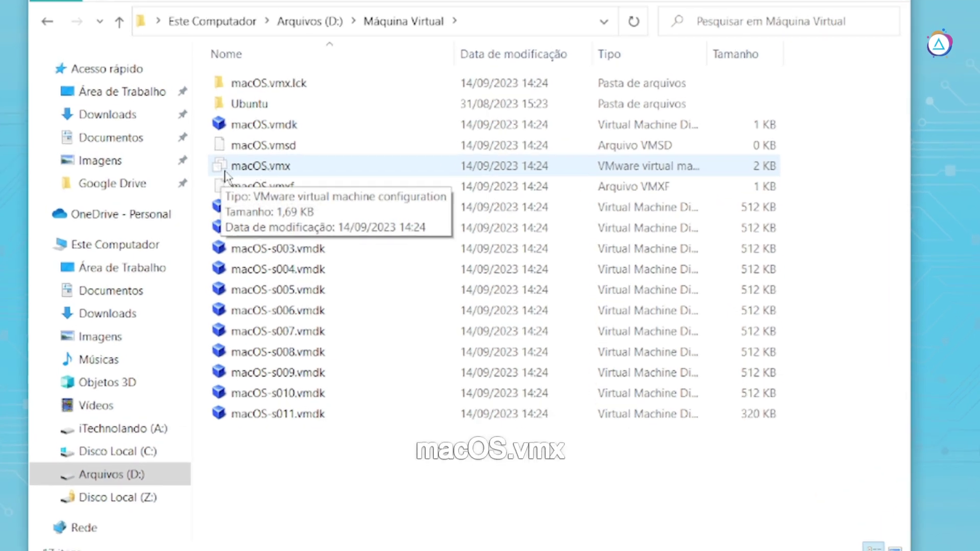
click(288, 175)
right_click(288, 174)
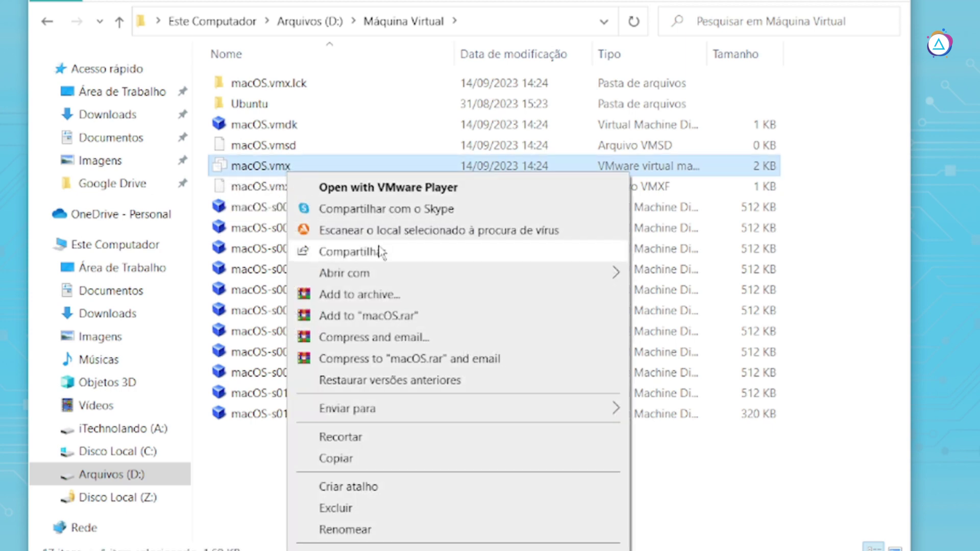
click(696, 275)
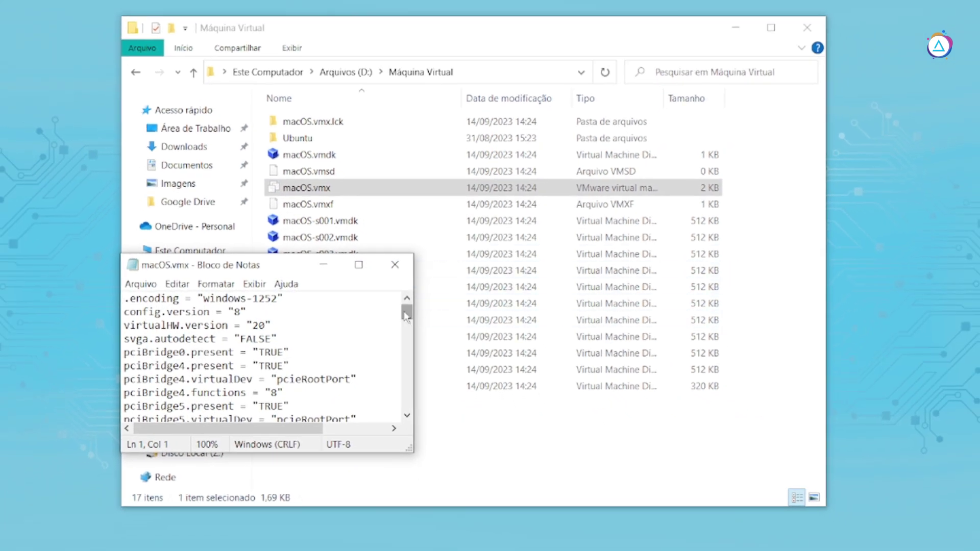
Copy the smbios.reflectHost, hw.model, board-id and smc.version lines from Códigos intel.txt to the end of macOS.vmx
drag(407, 313, 428, 423)
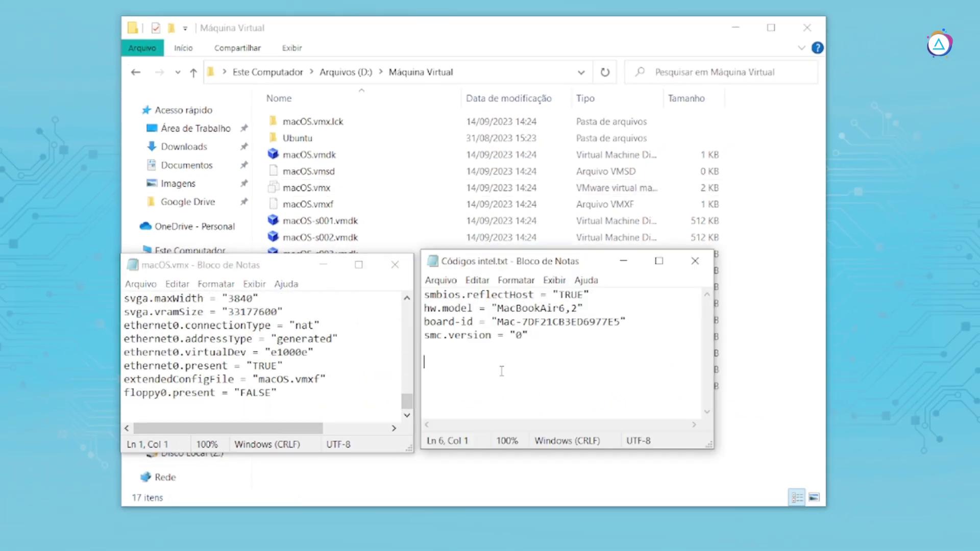
drag(550, 337, 425, 281)
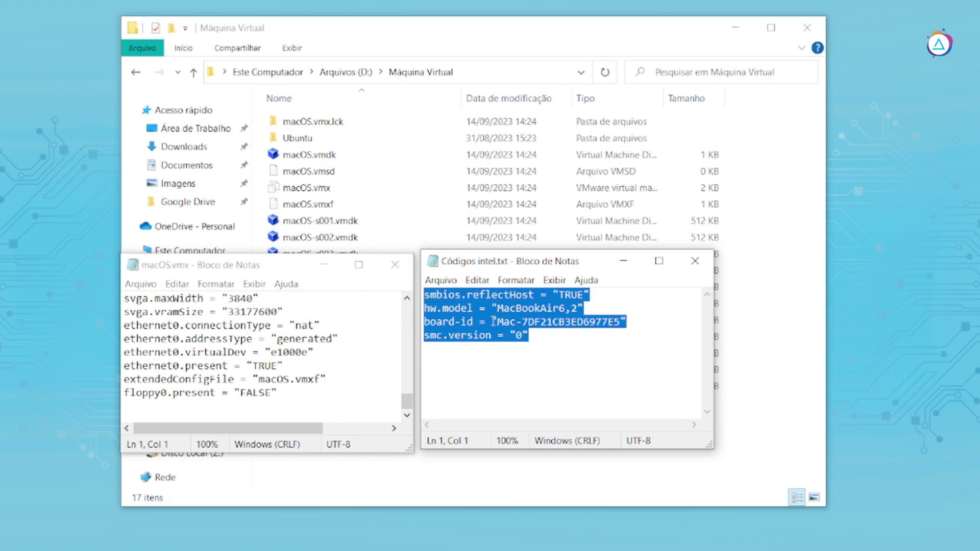
right_click(502, 329)
click(568, 380)
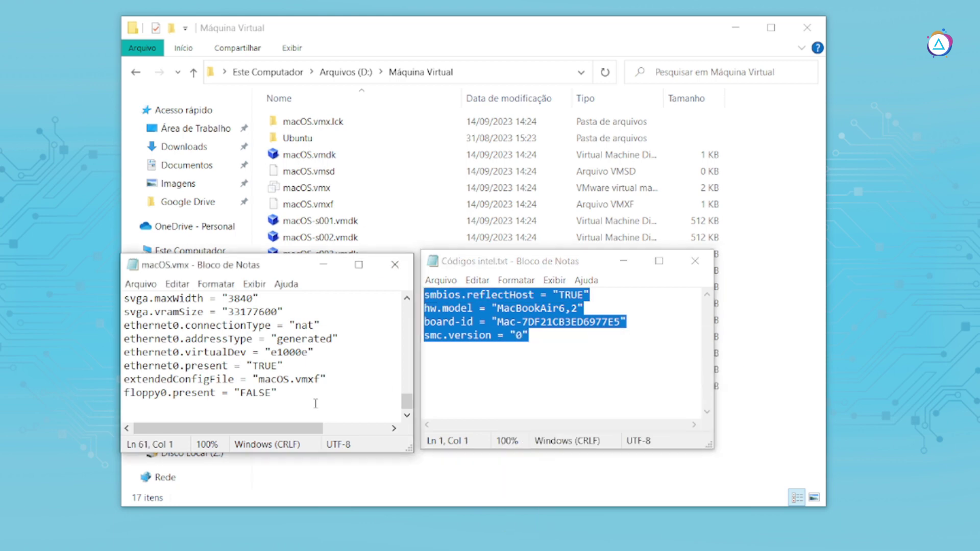
click(315, 407)
text(smbios.reflectHost = "TRUE" hw.model = "MacBookAir6,2" board-id = "Mac-7DF21CB3ED6977E5" smc.version = "0")
Save the edited macOS.vmx file and close it
click(141, 284)
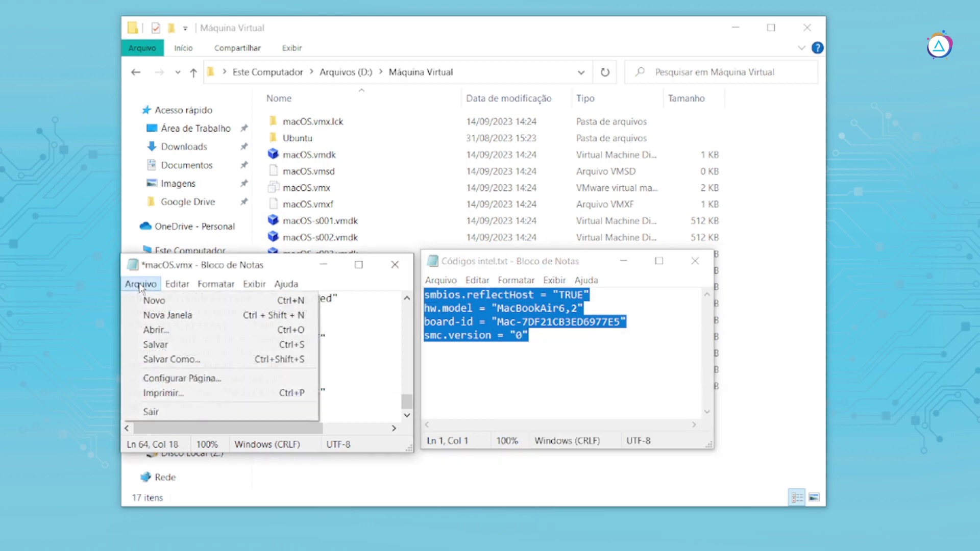
click(154, 344)
click(395, 265)
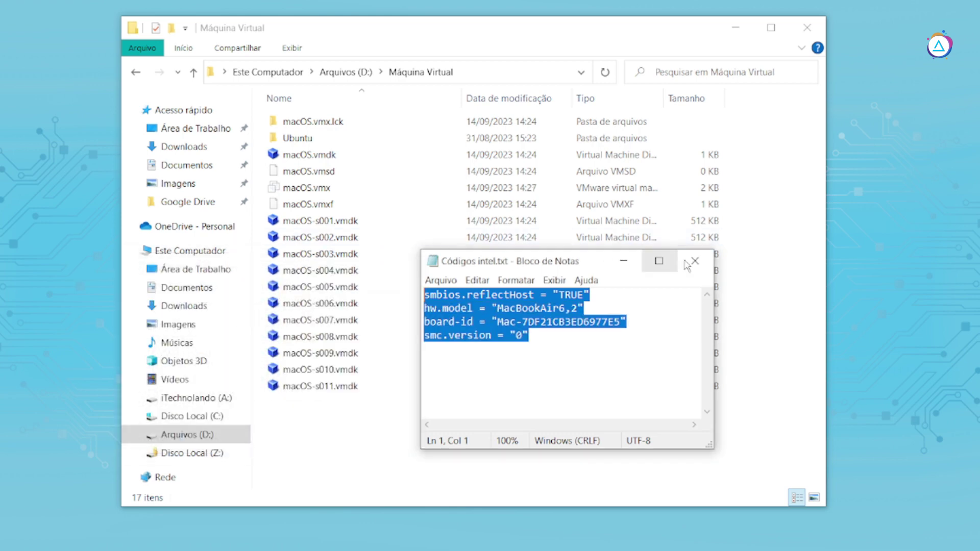
Close the Códigos intel.txt file and the Máquina Virtual folder, and start the macOS virtual machine
click(695, 261)
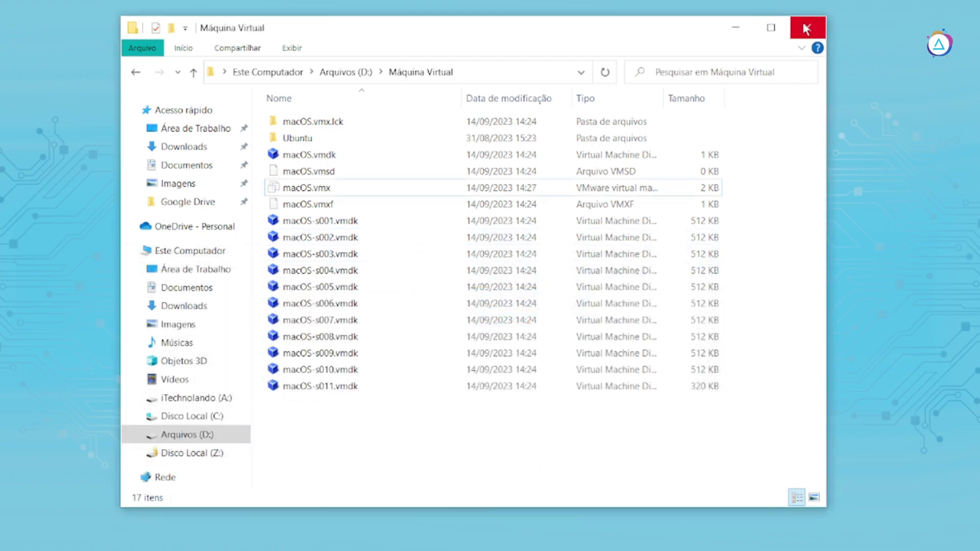
click(803, 24)
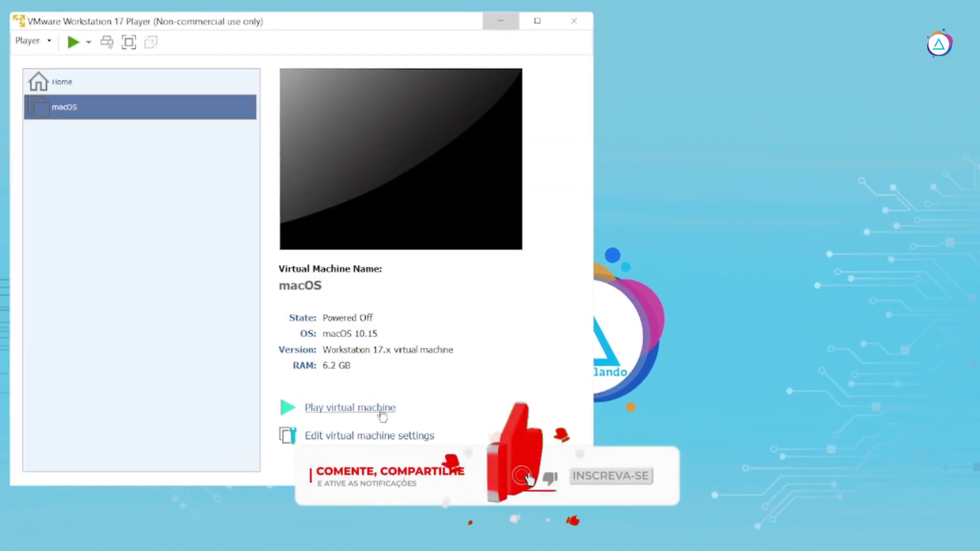
click(378, 410)
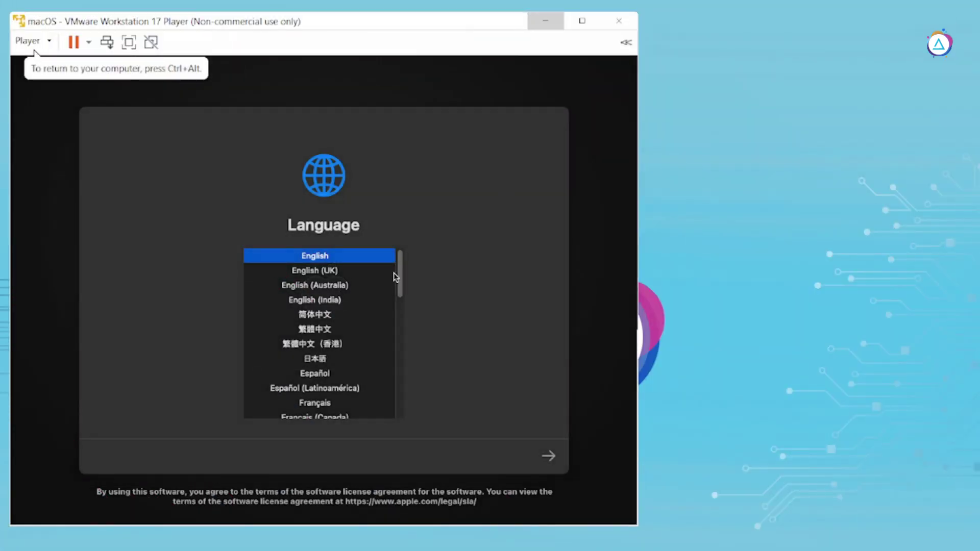
Choose Português (Brasil) as the macOS installer language and continue to the recovery utilities
drag(399, 277, 390, 320)
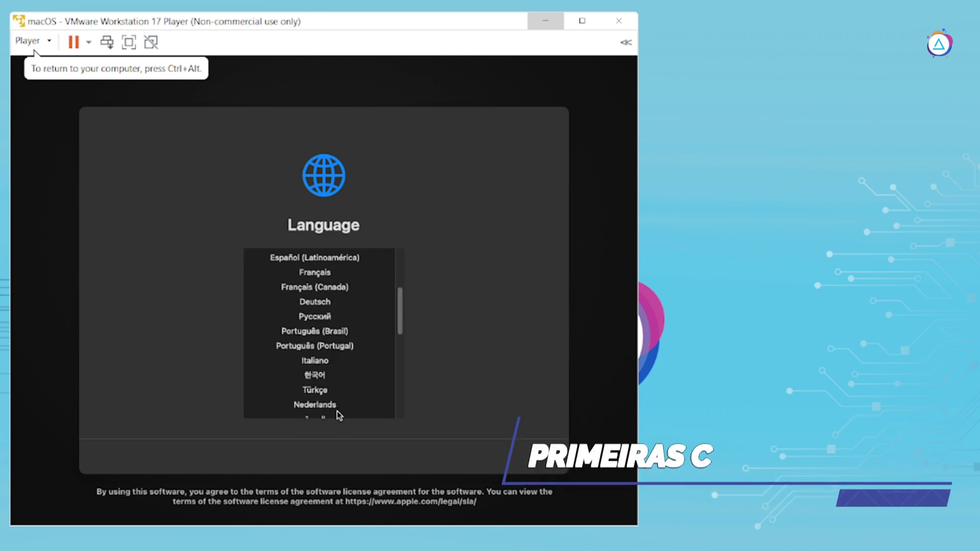
click(336, 330)
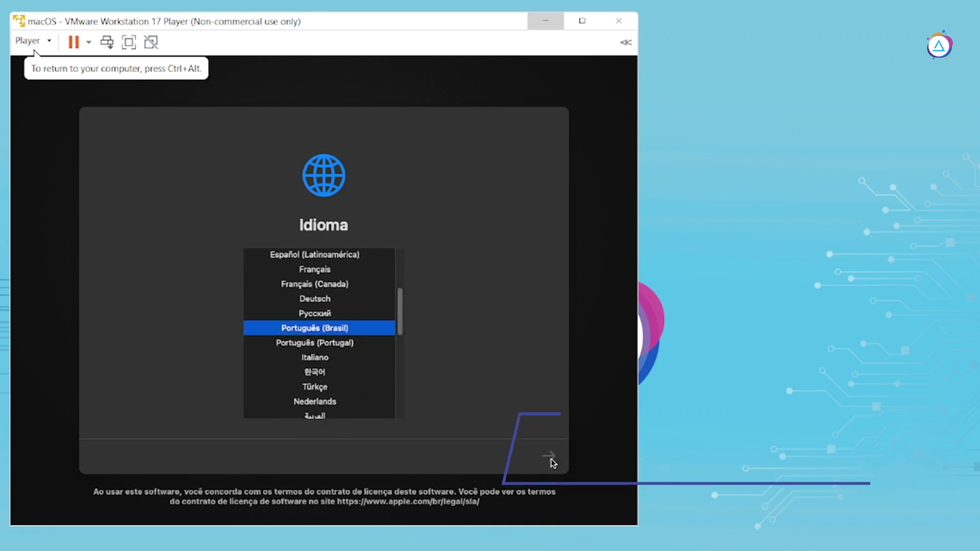
click(553, 462)
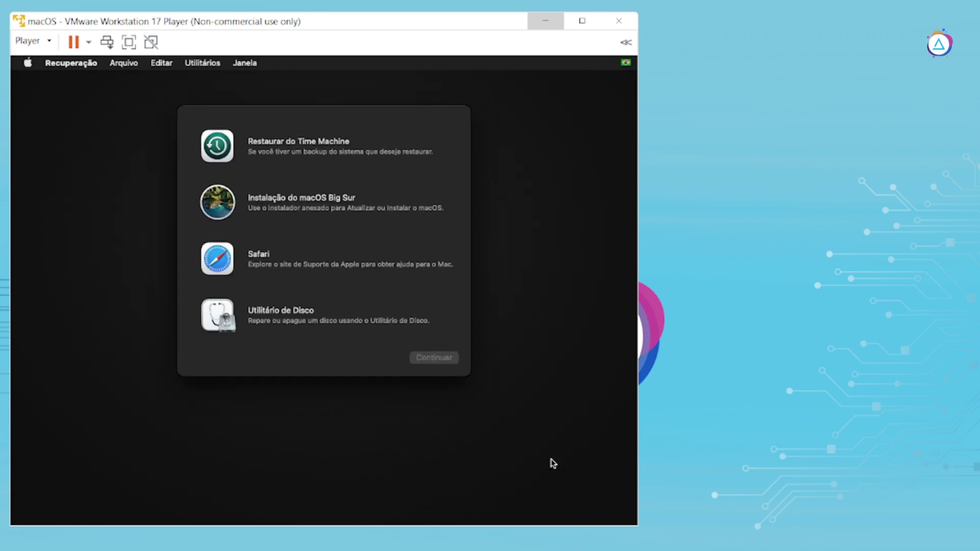
In Utilitário de Disco, erase the VMware Virtual SATA Hard Drive Media as Disco, with APFS format and Mapa de Partição GUID scheme
click(313, 321)
click(453, 358)
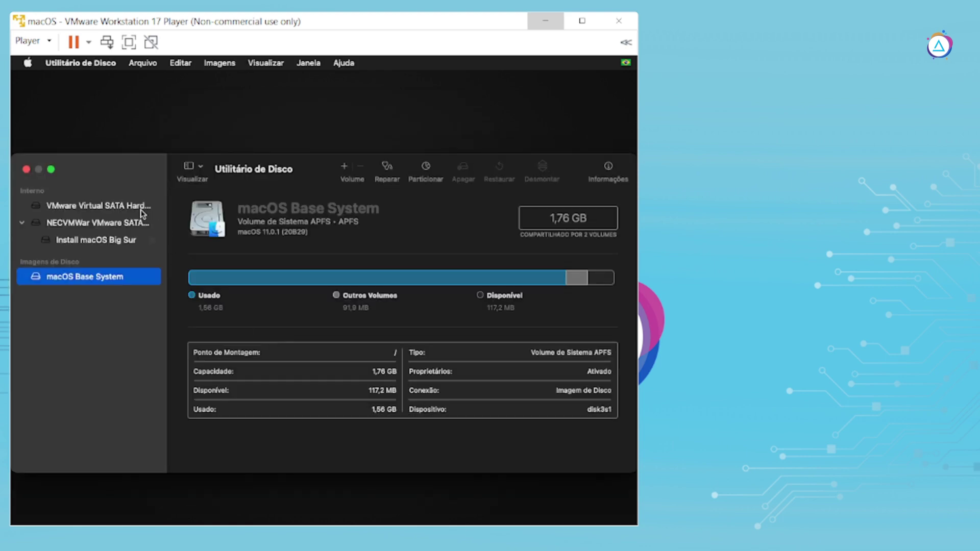
click(98, 205)
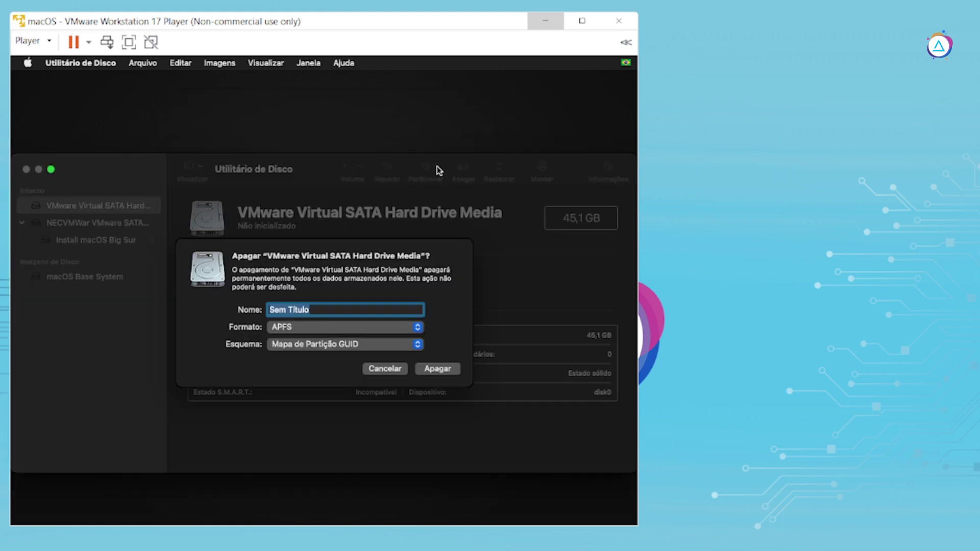
text(Disco)
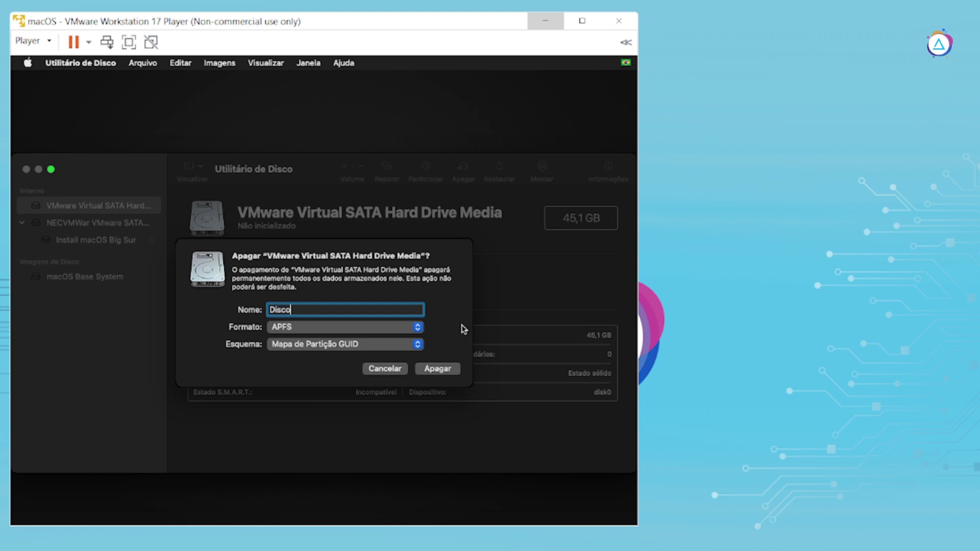
click(438, 368)
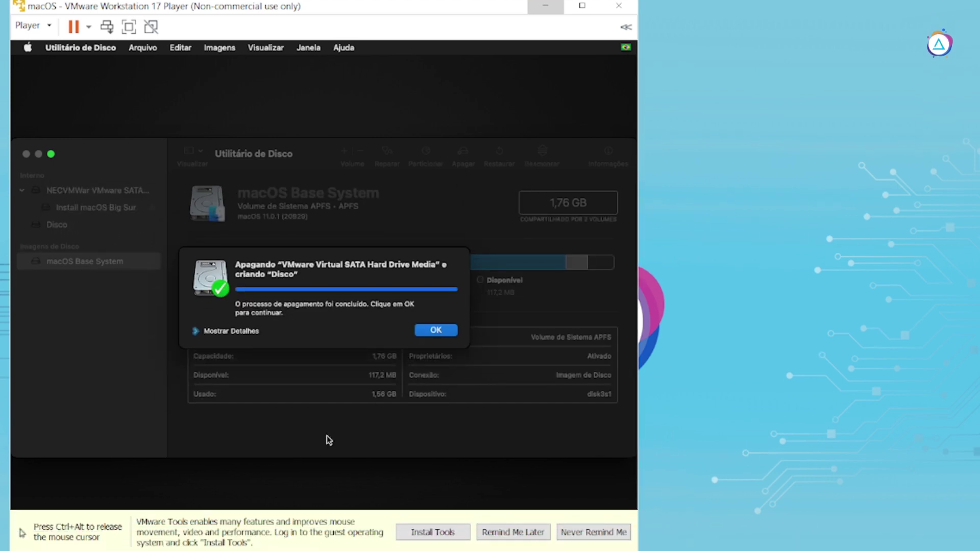
Release the cursor from the virtual machine, postpone the VMware Tools reminder and dismiss the disk erase dialog
key(ctrl+alt)
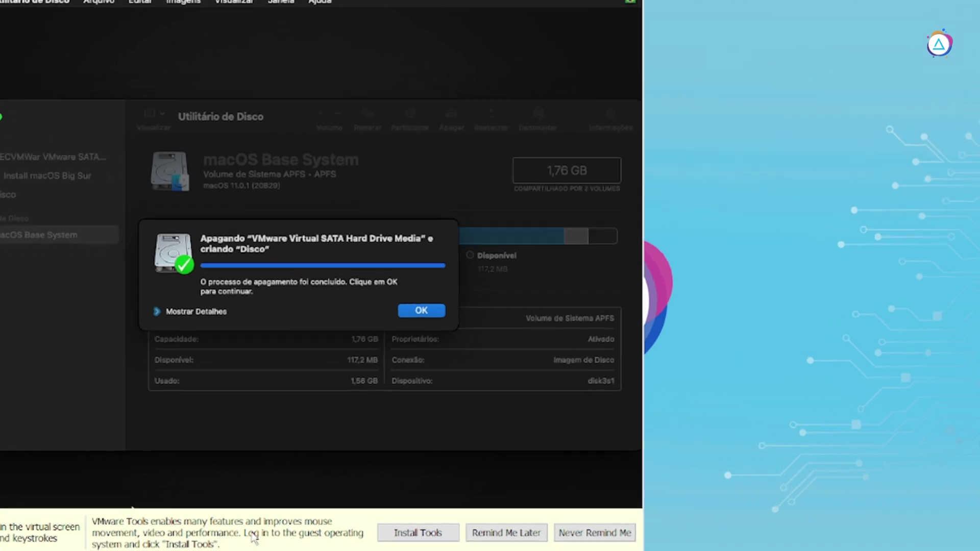
click(490, 533)
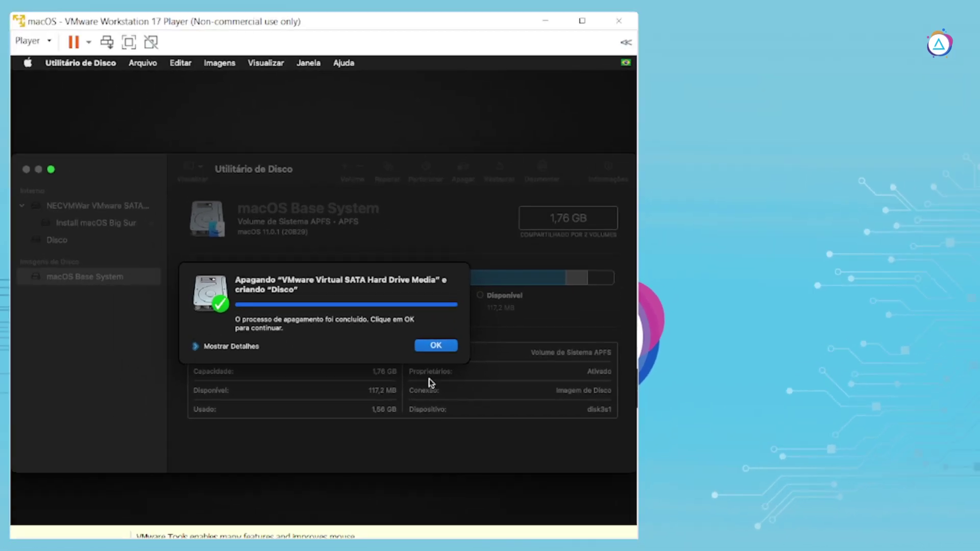
click(447, 351)
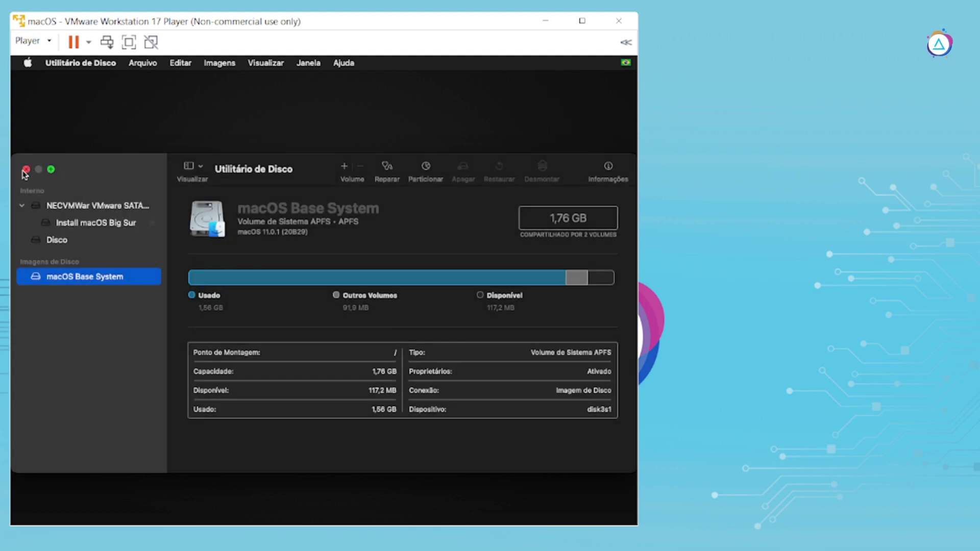
Close Utilitário de Disco and select Instalação do macOS Big Sur among the recovery options
click(26, 172)
click(282, 219)
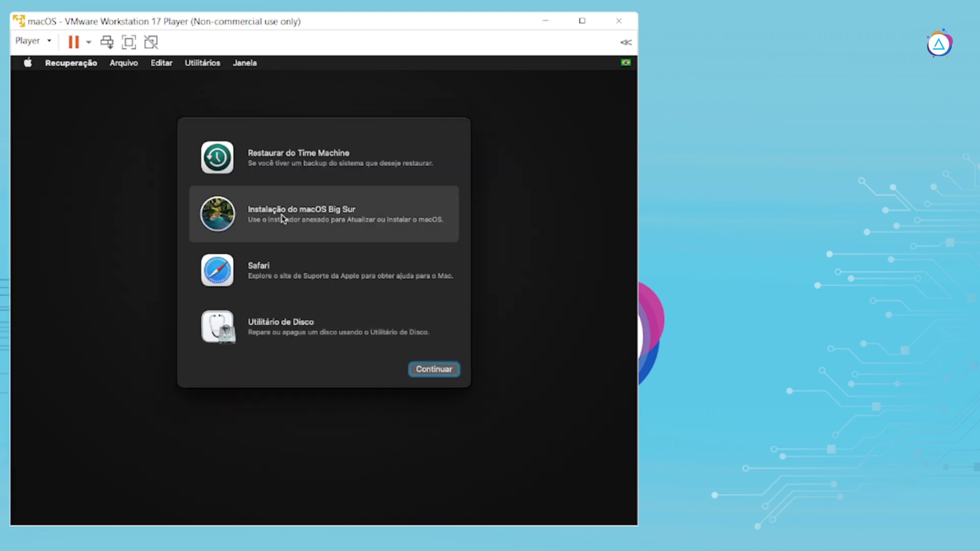